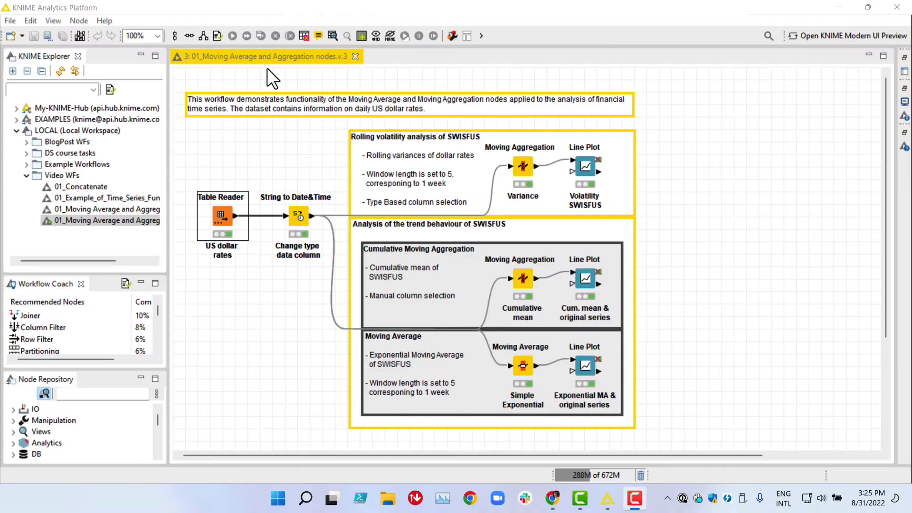
right_click(224, 208)
click(260, 475)
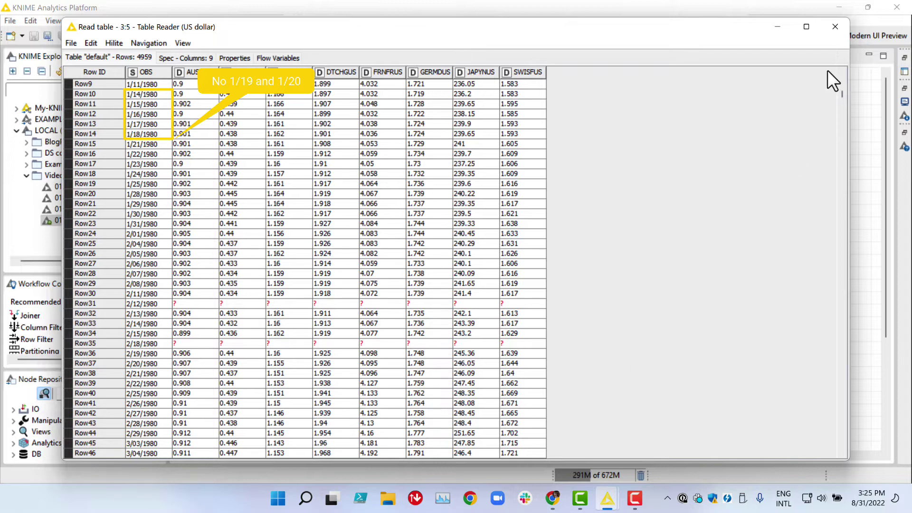
click(834, 30)
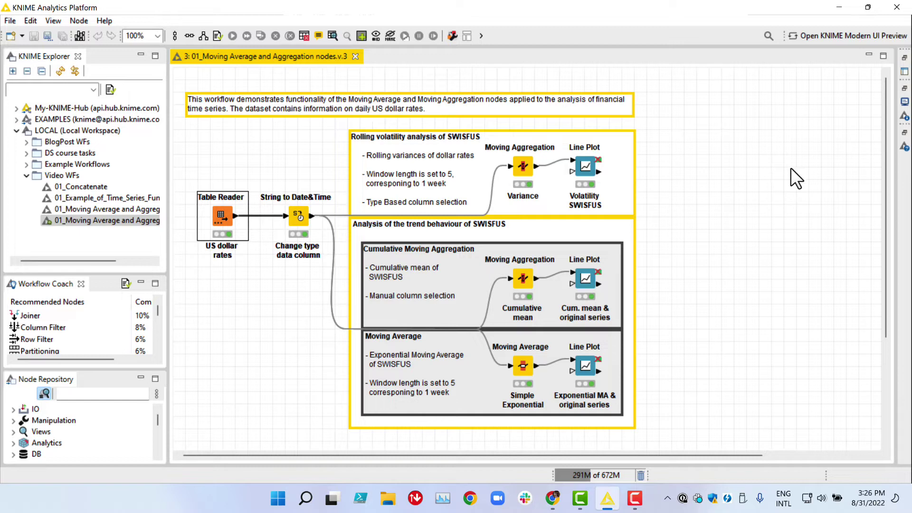
- Confirm the Variance node aggregates Number (double) columns by Variance, closing its settings unchanged
double_click(525, 168)
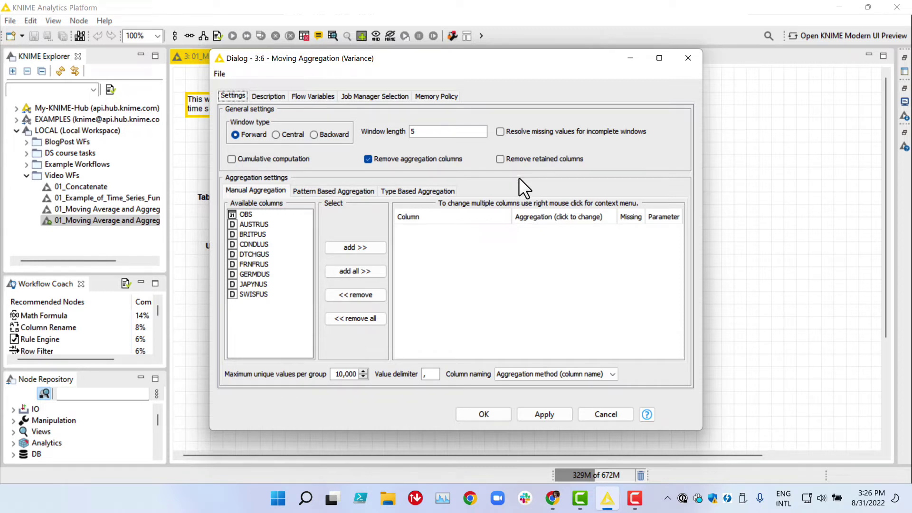
click(431, 191)
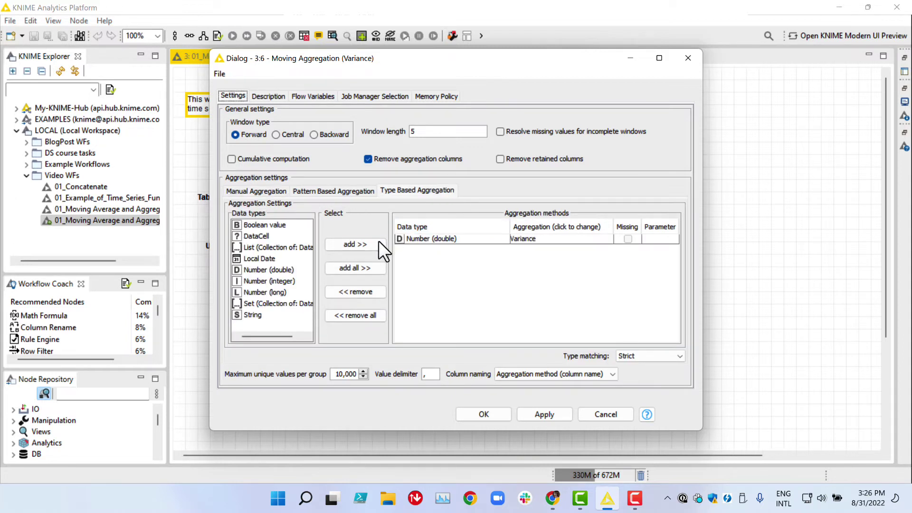
click(285, 270)
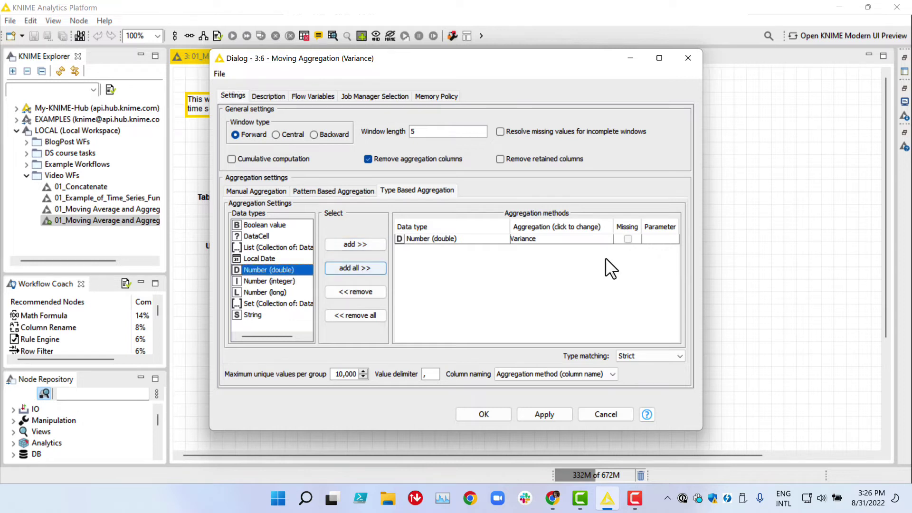
click(477, 240)
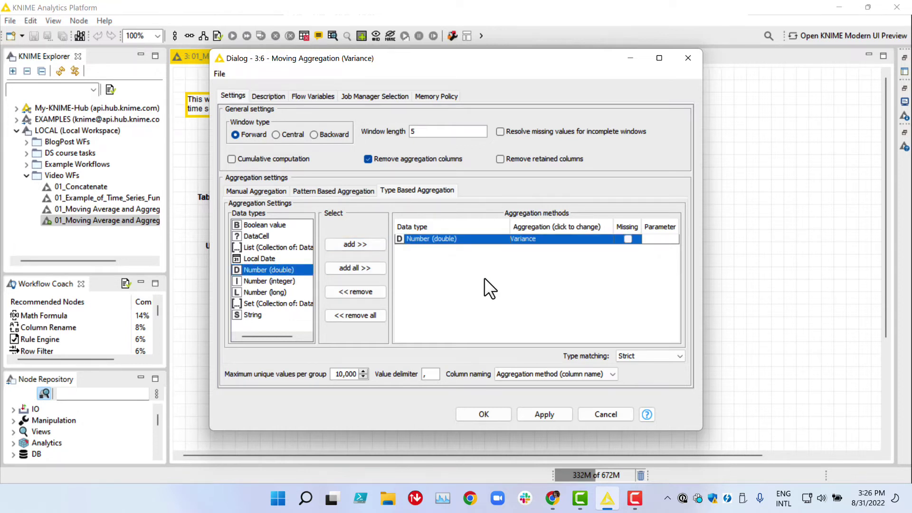
click(529, 239)
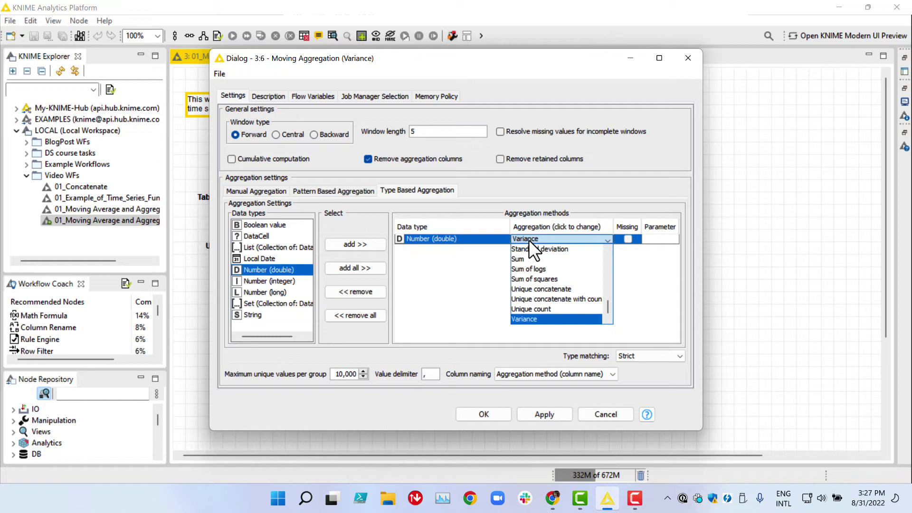
key(Escape)
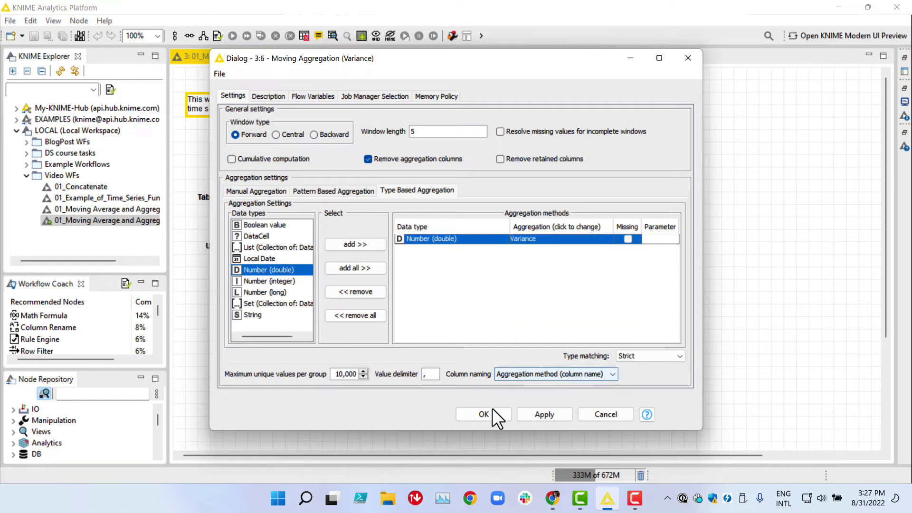
click(484, 414)
click(539, 287)
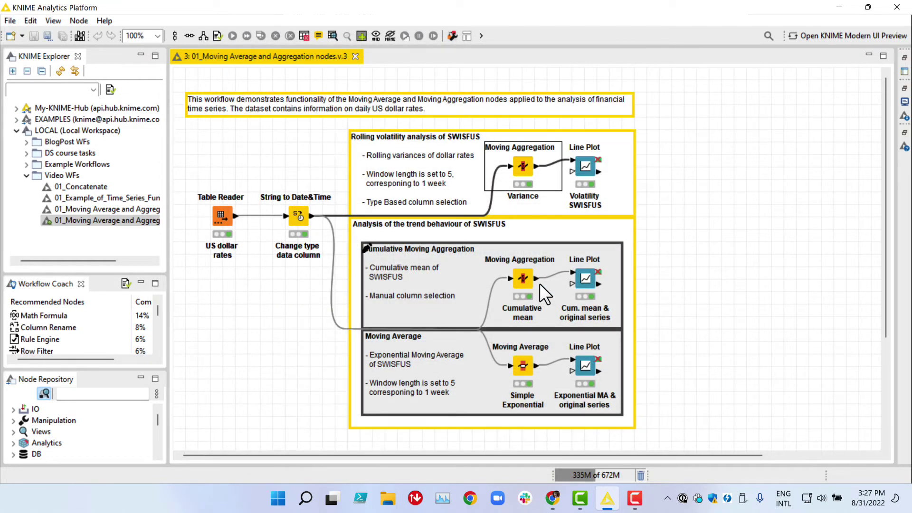
right_click(528, 164)
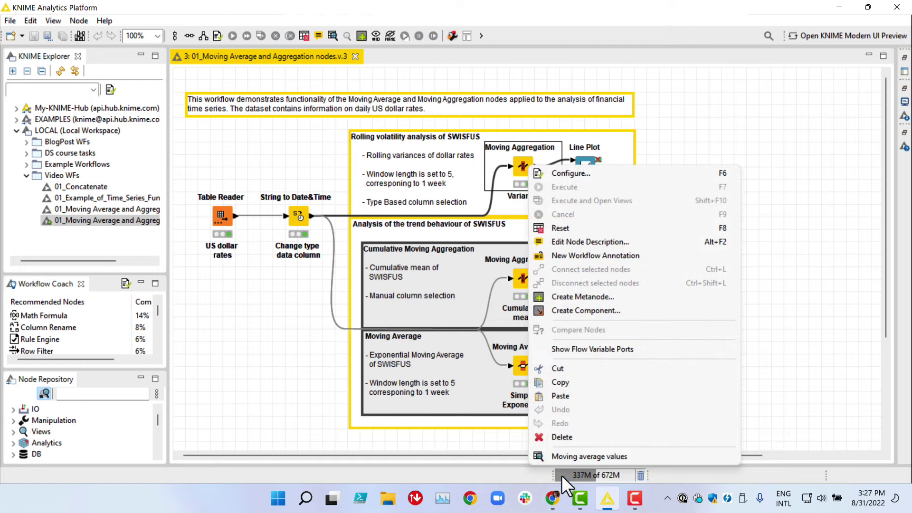
click(561, 456)
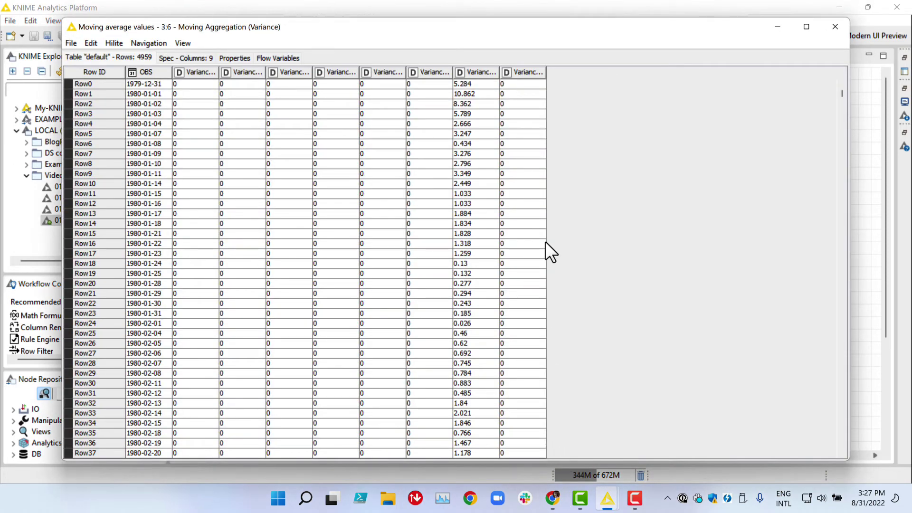
drag(452, 74, 507, 75)
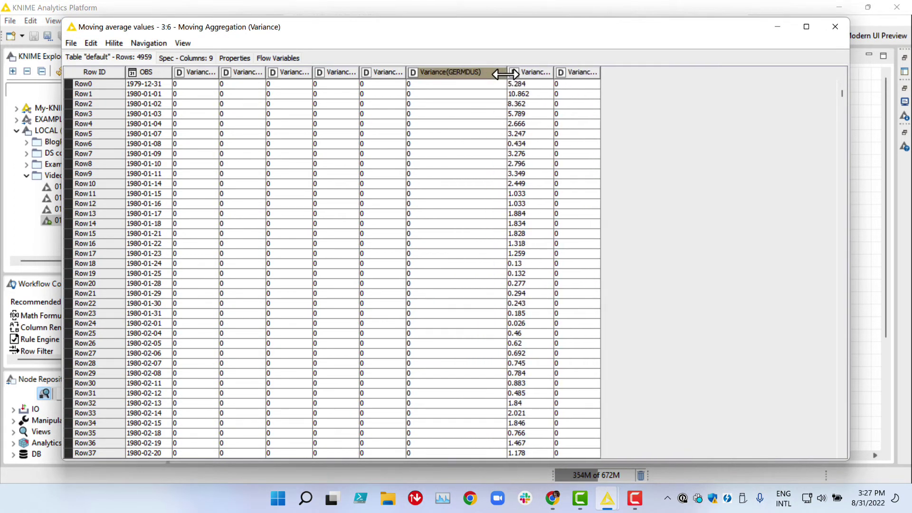
scroll(841, 114, down, 13)
drag(841, 96, 838, 451)
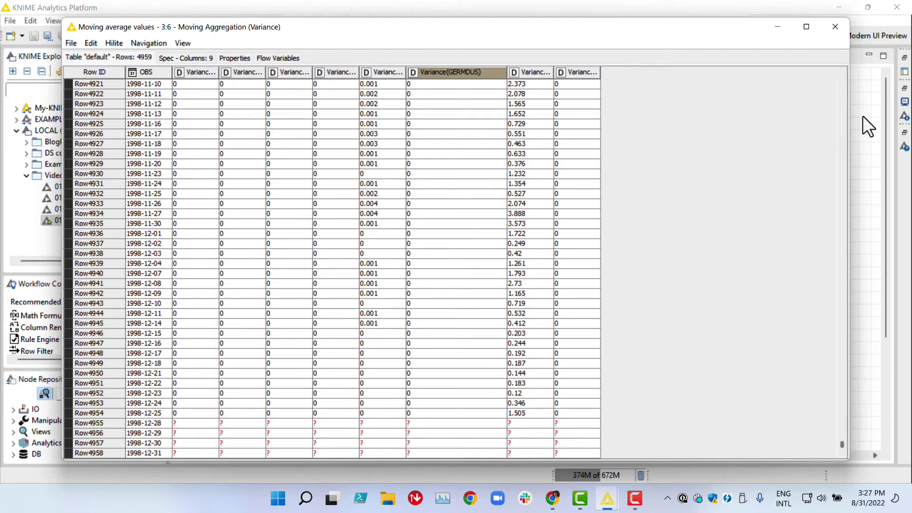
click(840, 31)
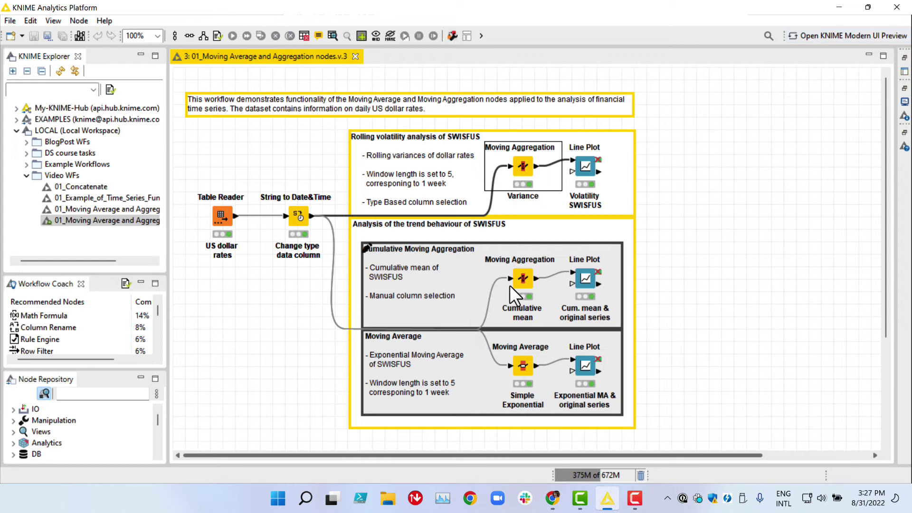
right_click(590, 164)
click(632, 315)
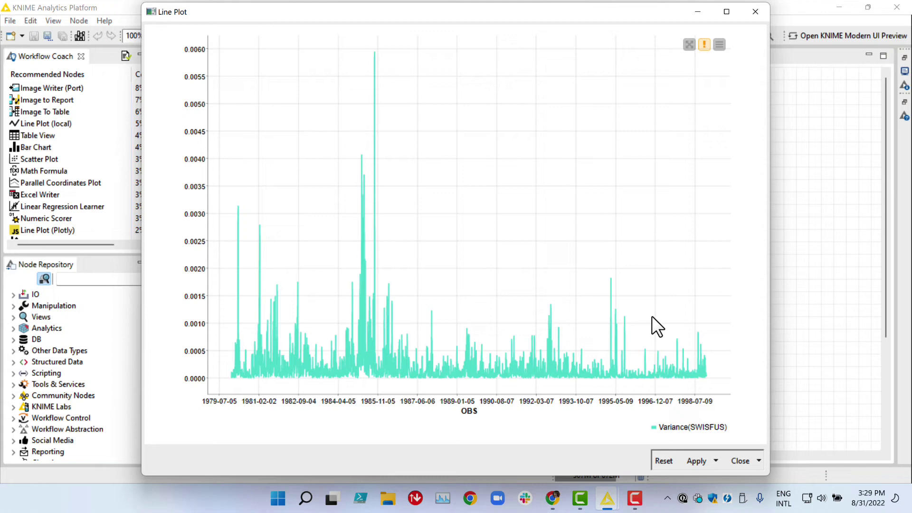
click(740, 459)
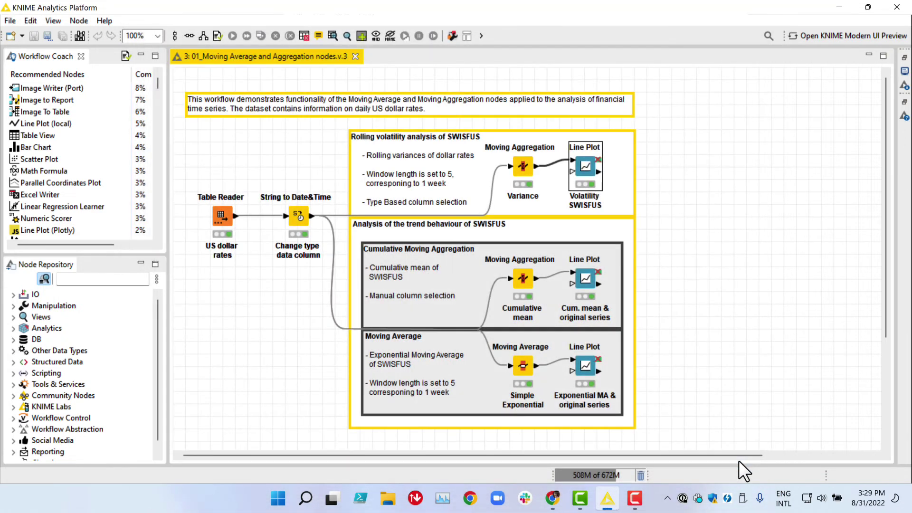
click(735, 307)
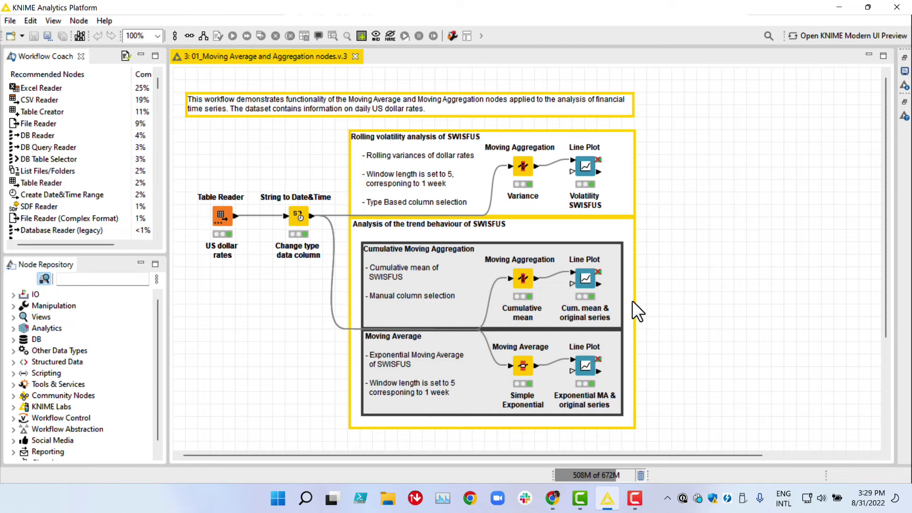
- Verify the Cumulative mean node keeps Mean for SWISFUS and close its settings unchanged
double_click(524, 279)
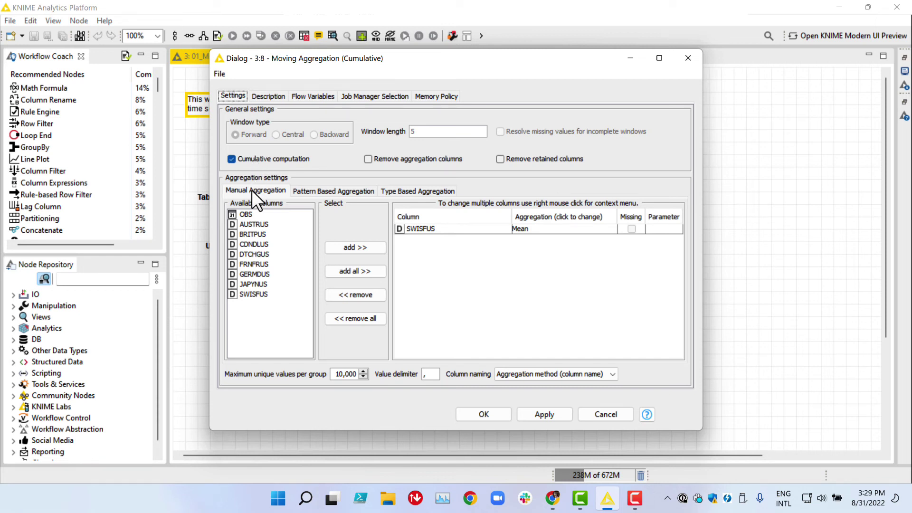
click(248, 293)
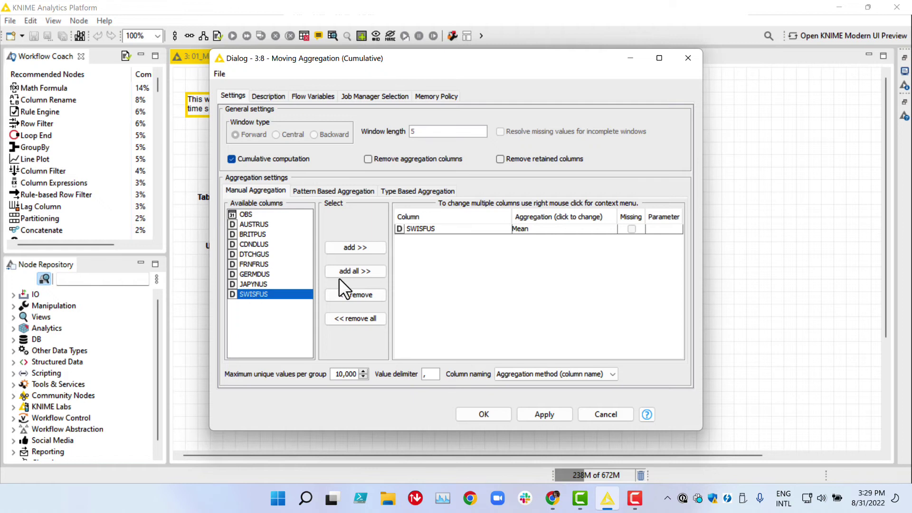
click(517, 232)
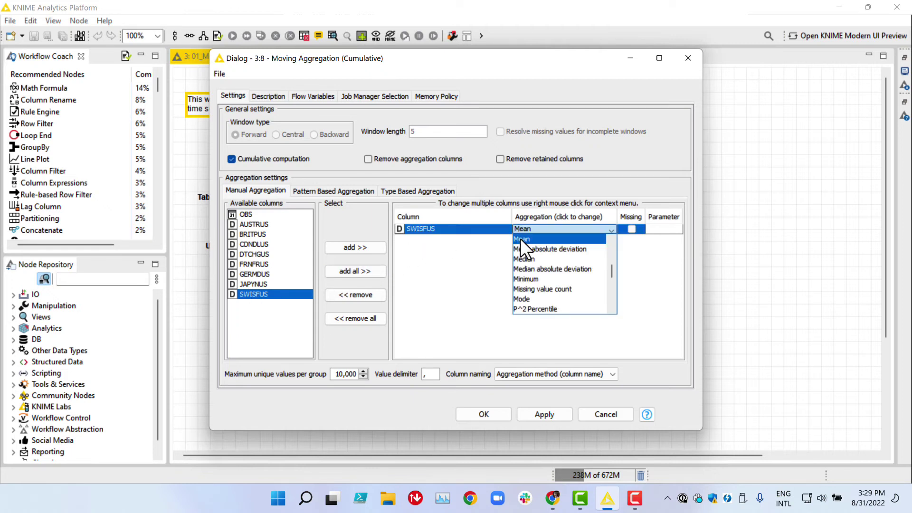
click(520, 239)
click(489, 413)
- View the Cumulative mean output table with its Mean(SWISFUS) column, then close it
right_click(528, 392)
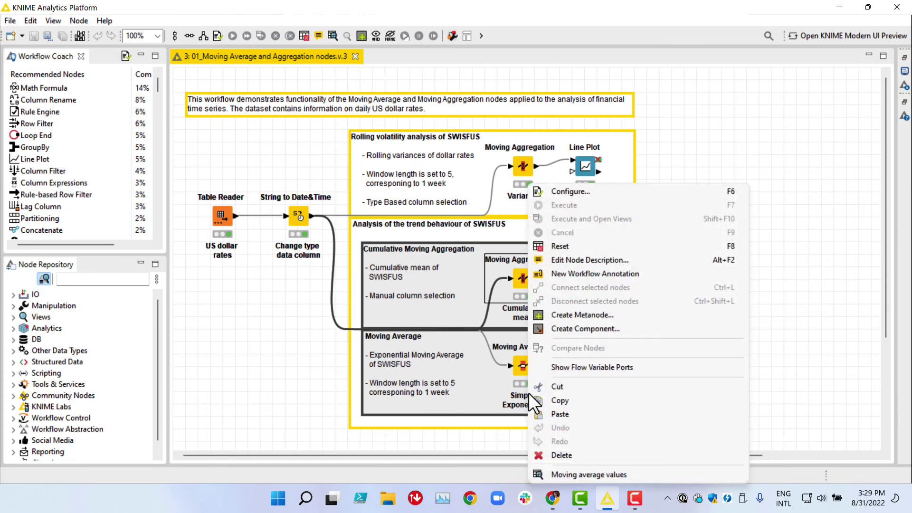
click(563, 471)
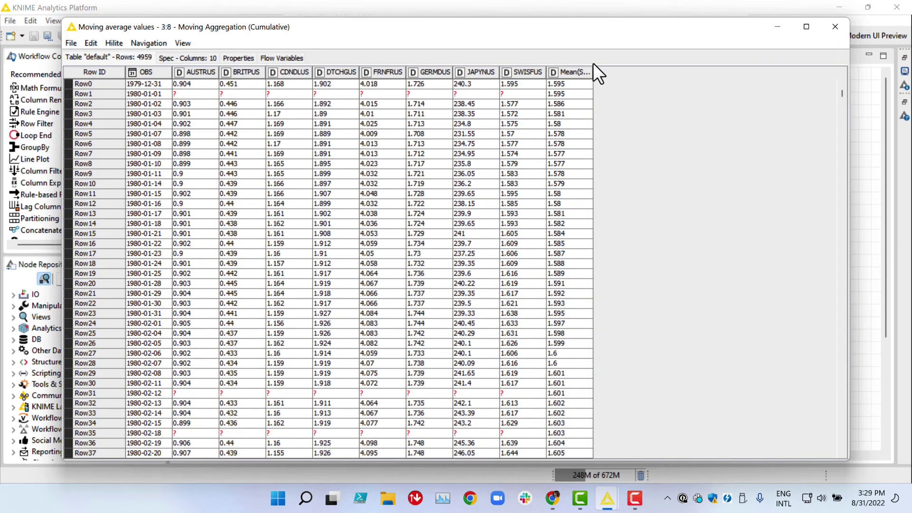
click(835, 27)
right_click(580, 278)
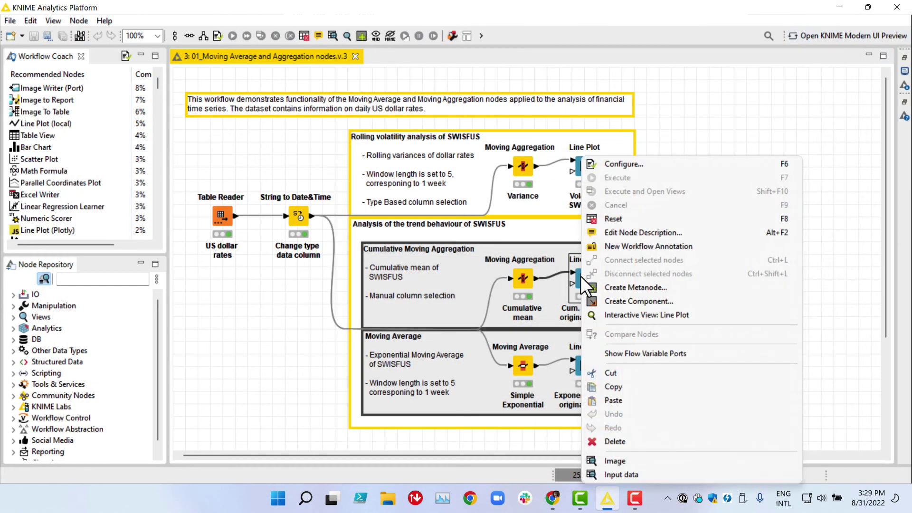
click(605, 315)
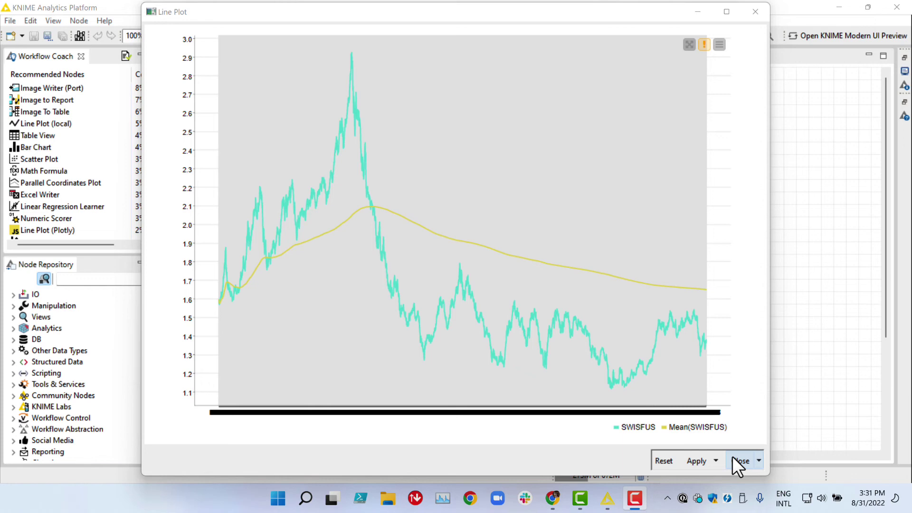
click(735, 460)
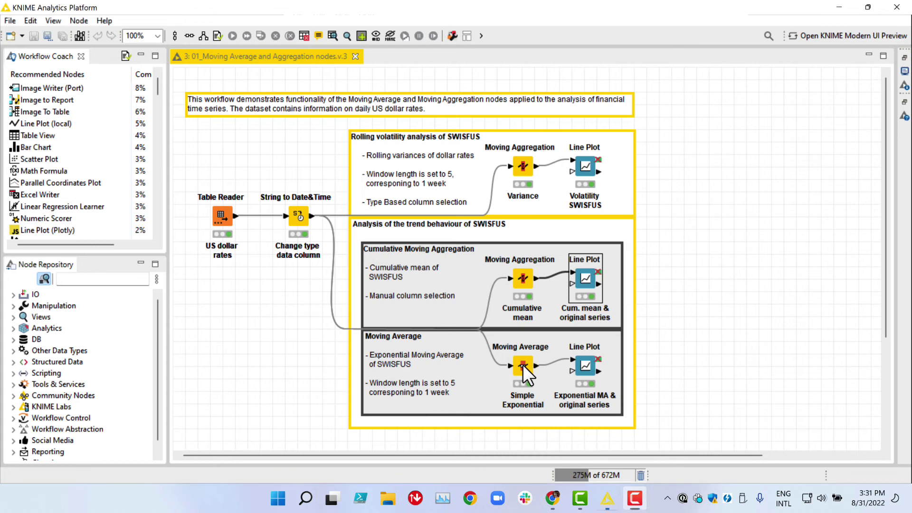
double_click(523, 364)
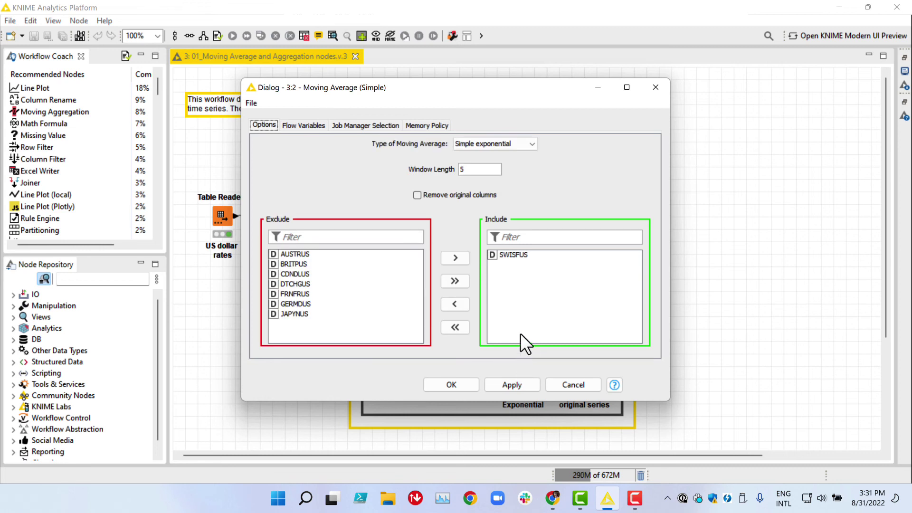
click(529, 146)
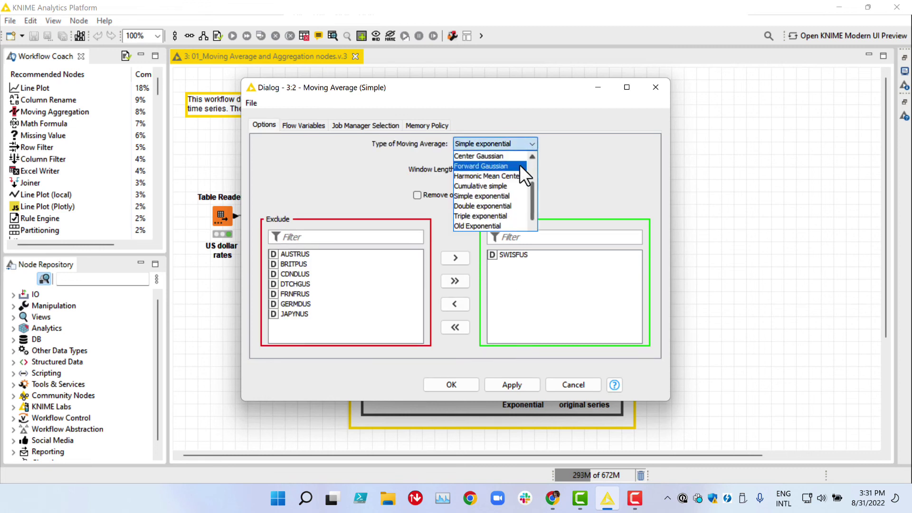
click(498, 195)
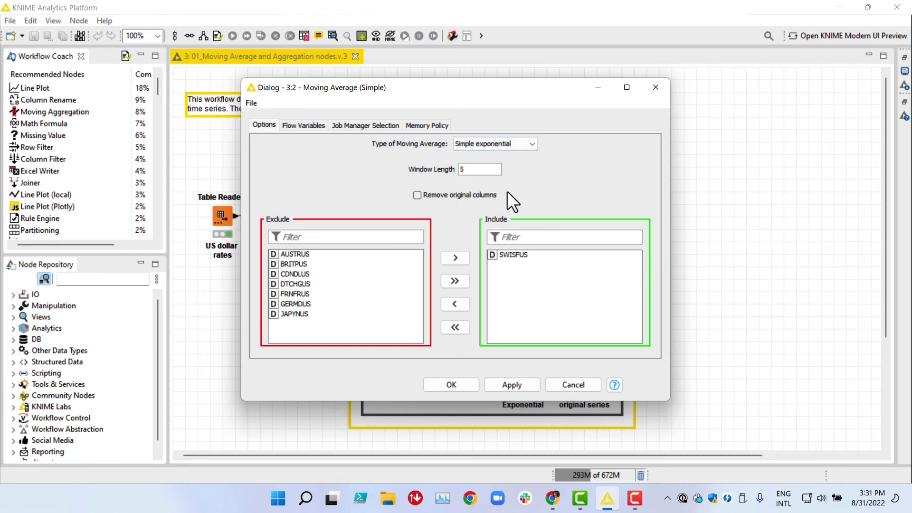
click(453, 384)
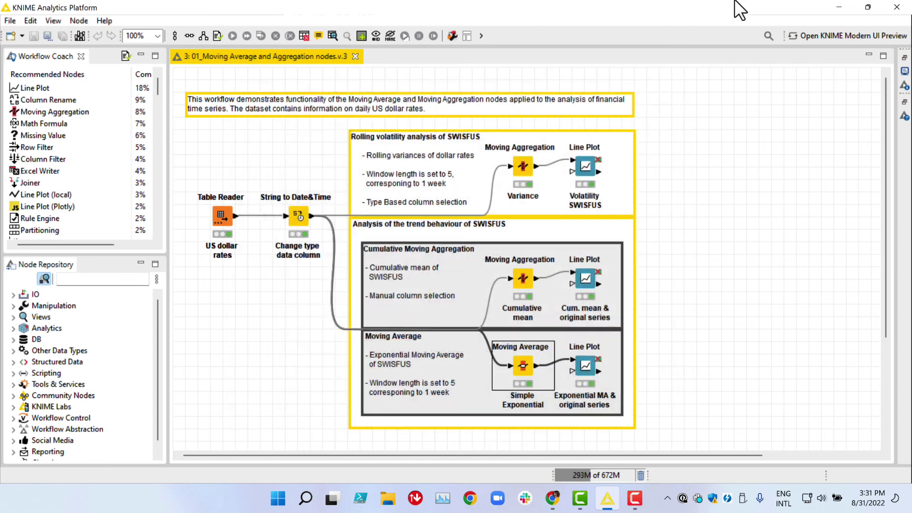
right_click(521, 372)
click(556, 364)
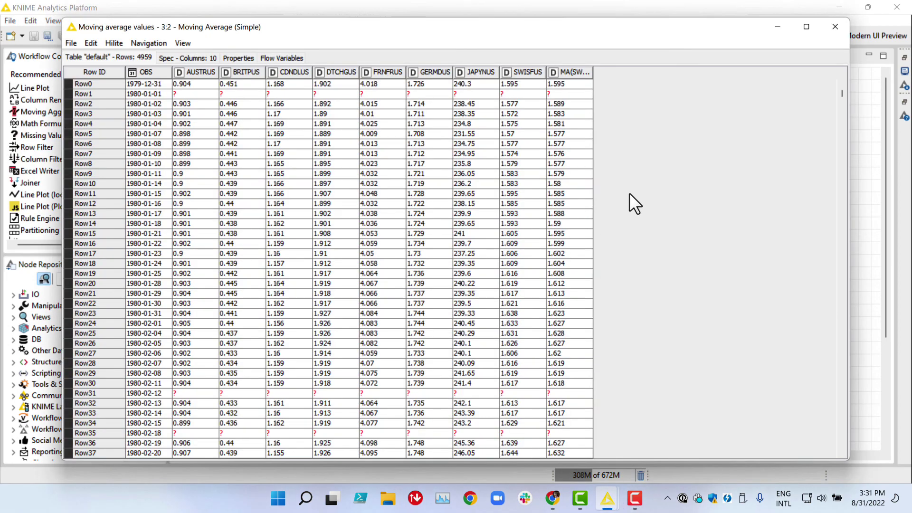
drag(592, 75, 652, 75)
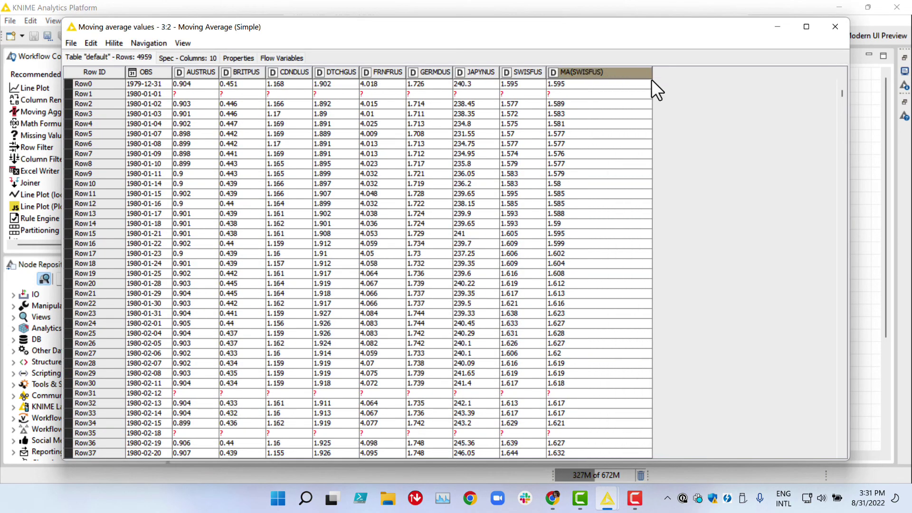
click(839, 31)
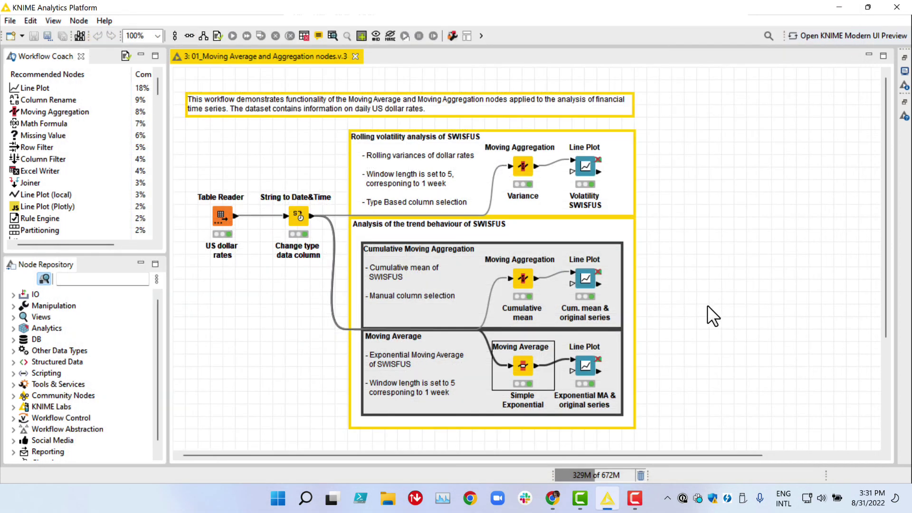
- Open the Exponential MA line plot of SWISFUS and MA(SWISFUS), zooming into 1996–1999
right_click(590, 362)
click(645, 193)
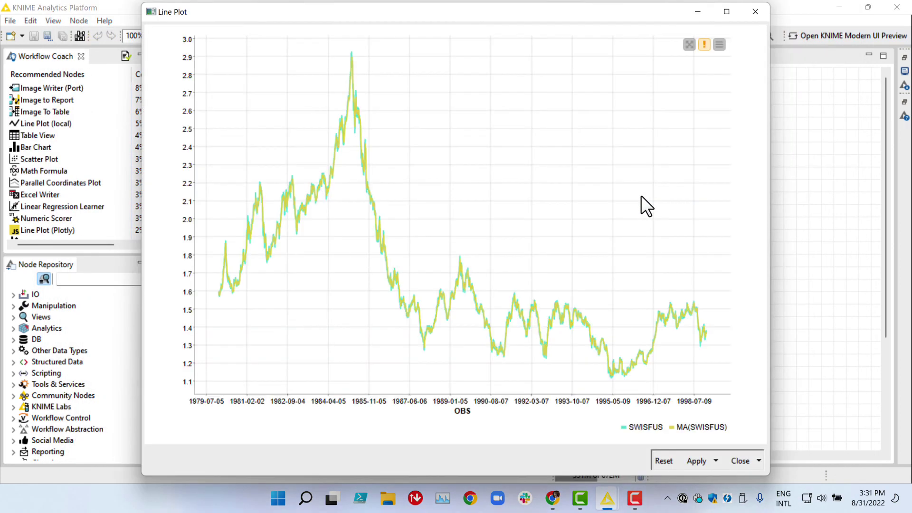
scroll(677, 324, up, 6)
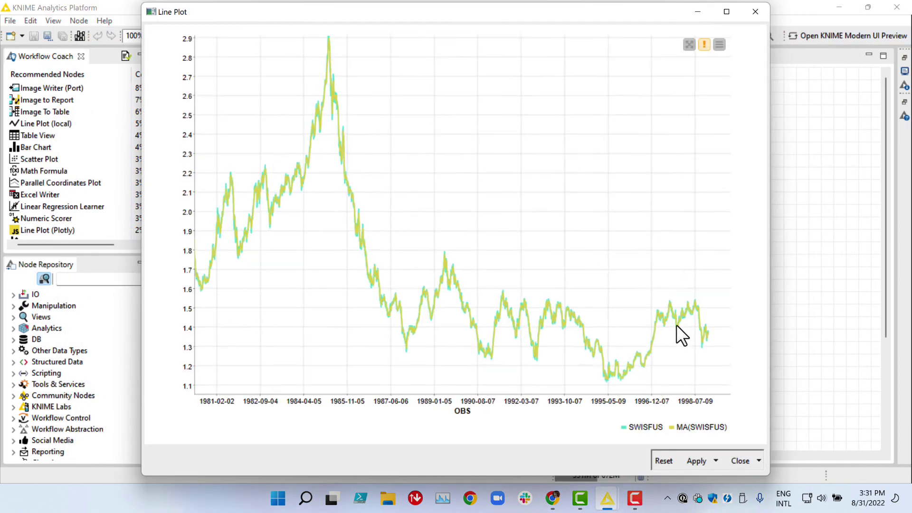
scroll(674, 327, up, 6)
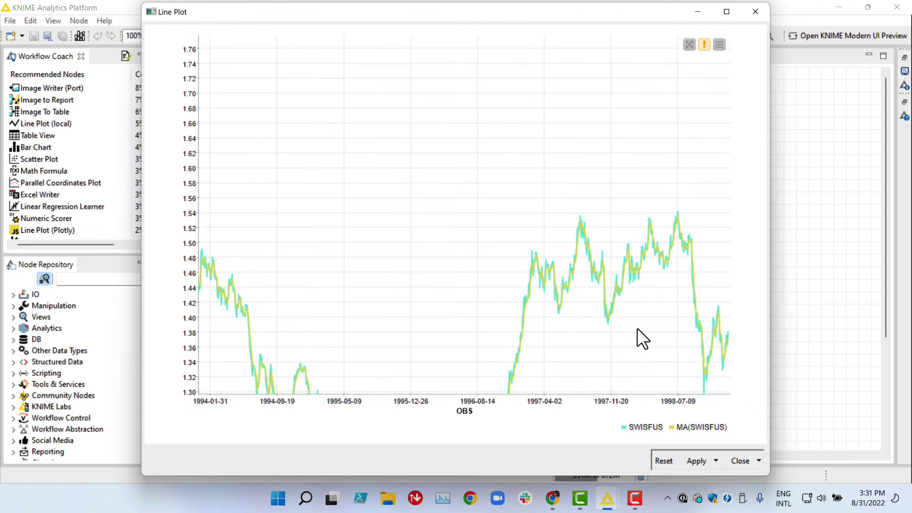